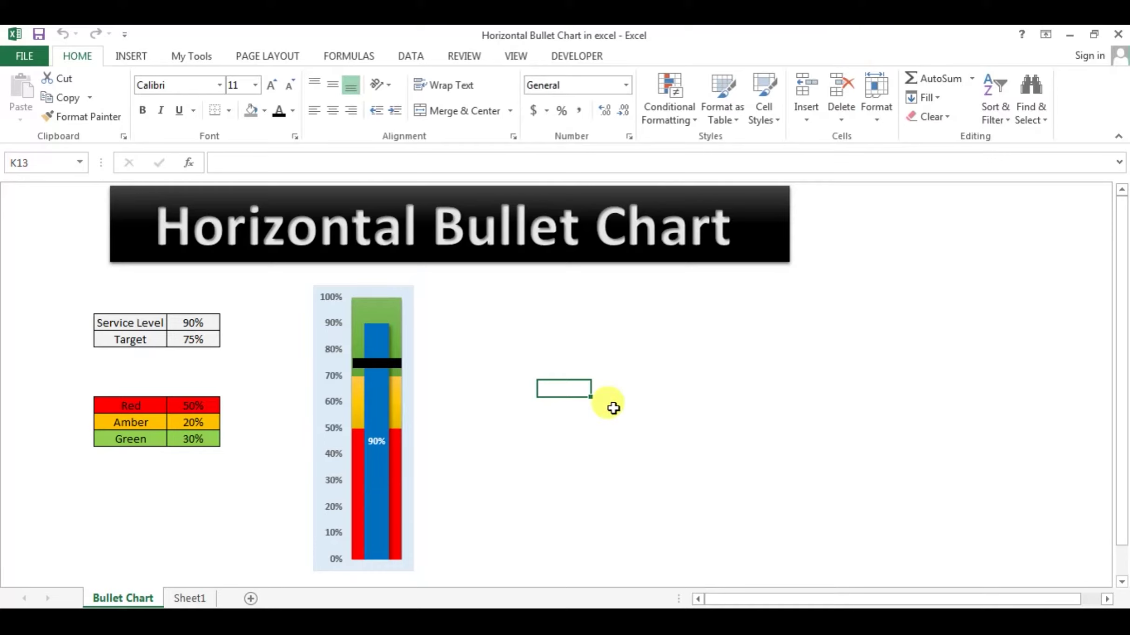
Step: Drag the vertical bullet chart slightly up-left, then select cells C9, D9 and F7
click(675, 288)
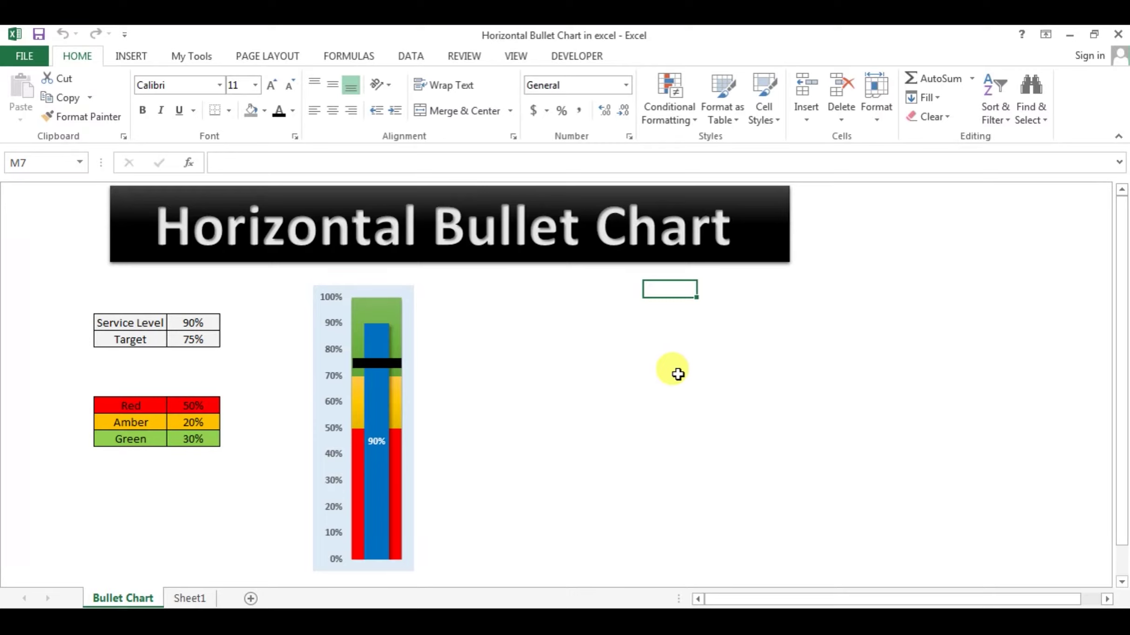
click(371, 291)
drag(371, 291, 360, 282)
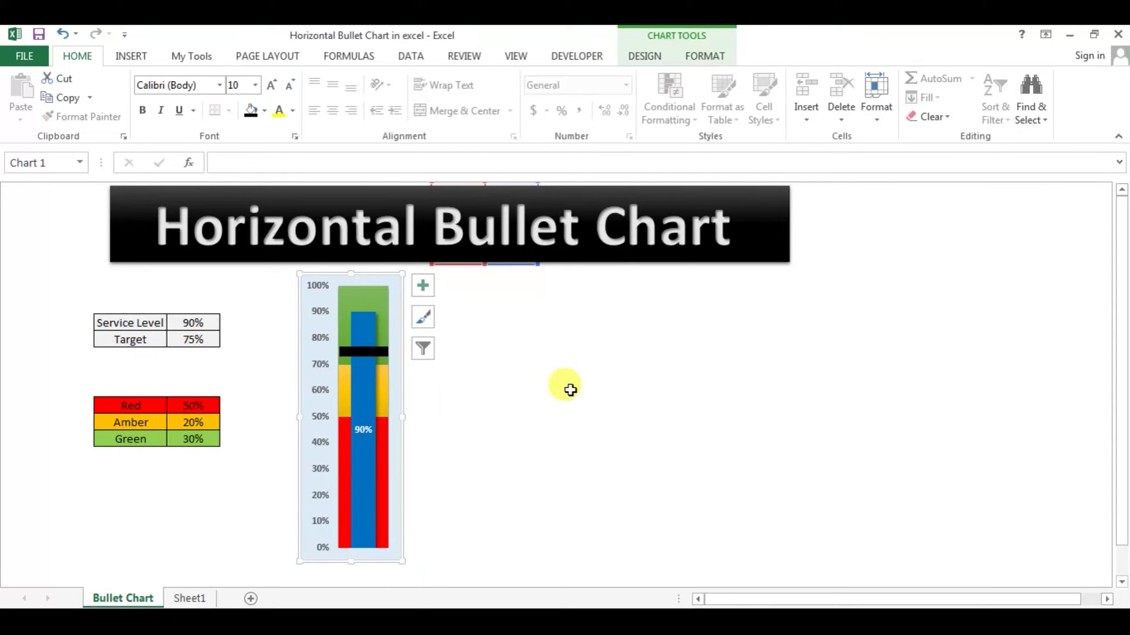
key(Escape)
click(147, 321)
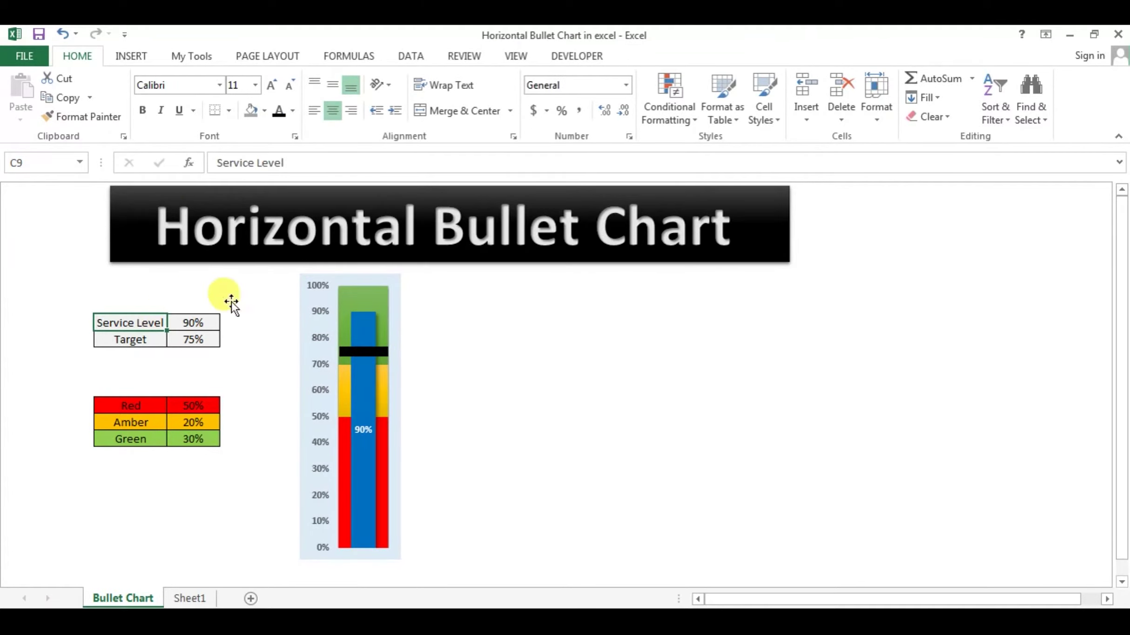
click(195, 322)
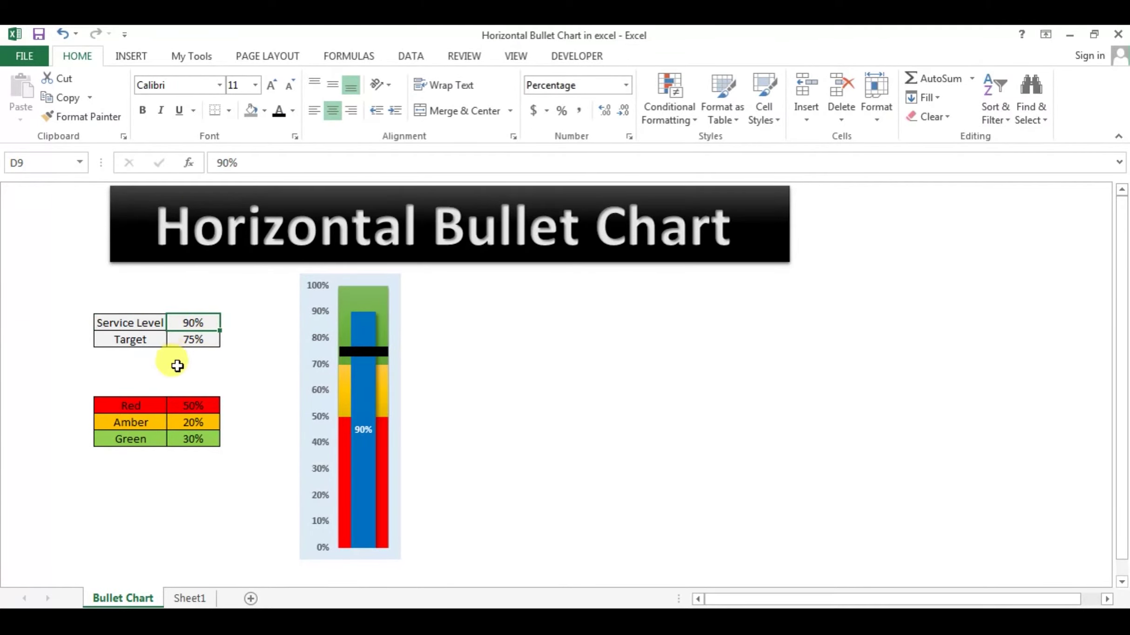
click(282, 288)
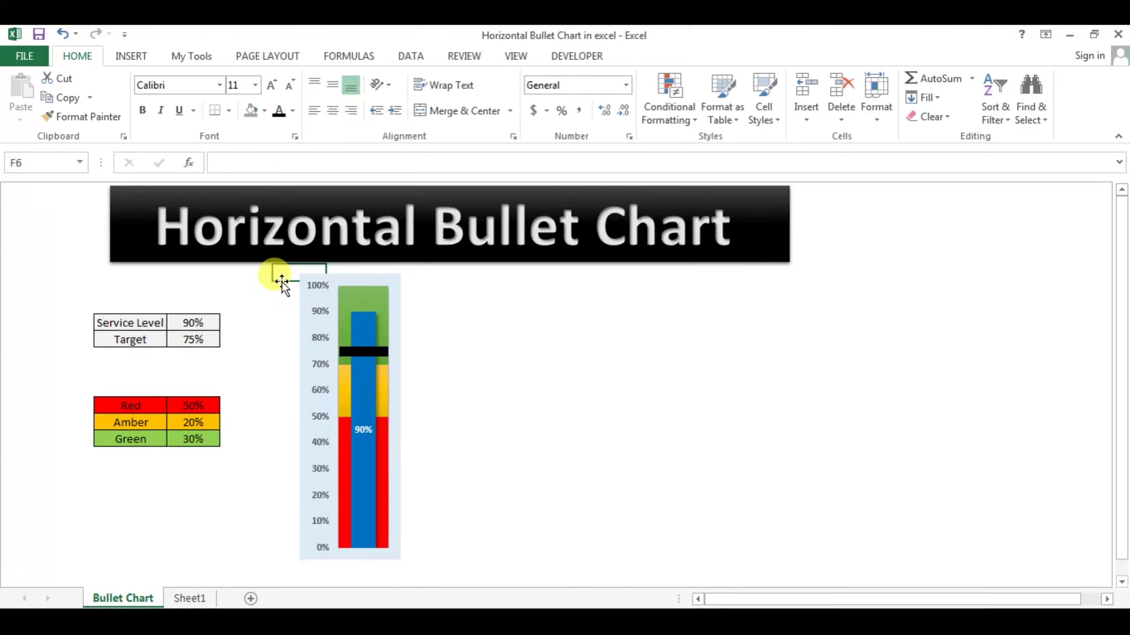
Step: Select and copy the range F7:H23 beneath the vertical bullet chart
mouse_move(281, 288)
mouse_down()
mouse_move(424, 288)
mouse_move(371, 282)
mouse_up()
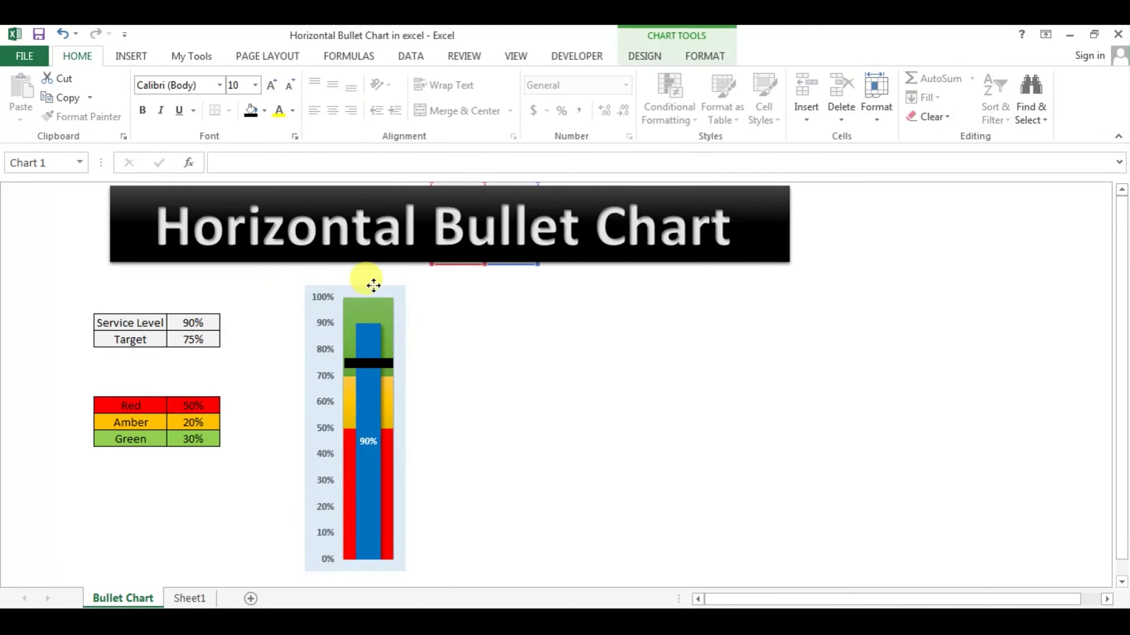
click(292, 286)
key(shift+Right)
key(shift+Right)
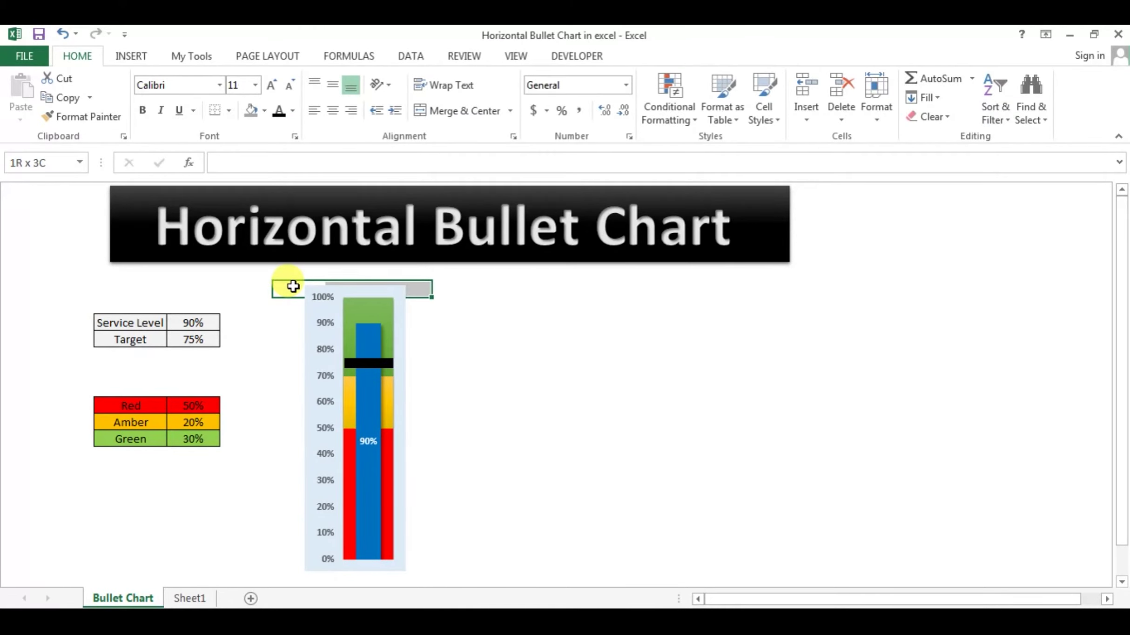
key(shift+Down)
key(shift+Down)
key(shift+Down)
key(shift+Down)
key(shift+Down)
key(shift+Down)
key(shift+Down)
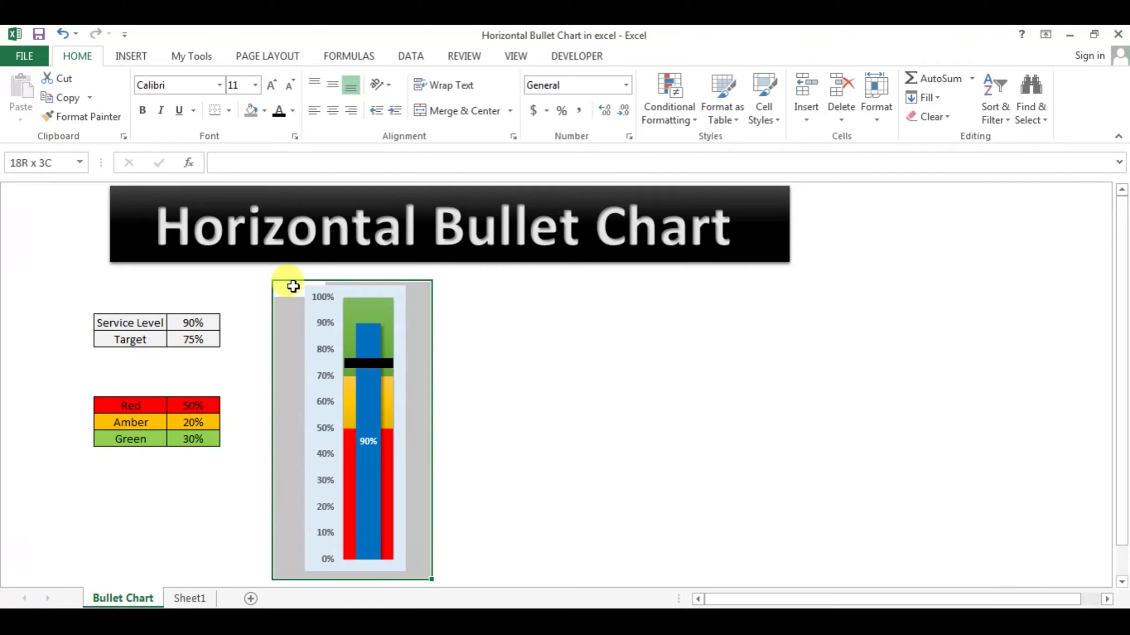
click(64, 95)
click(617, 305)
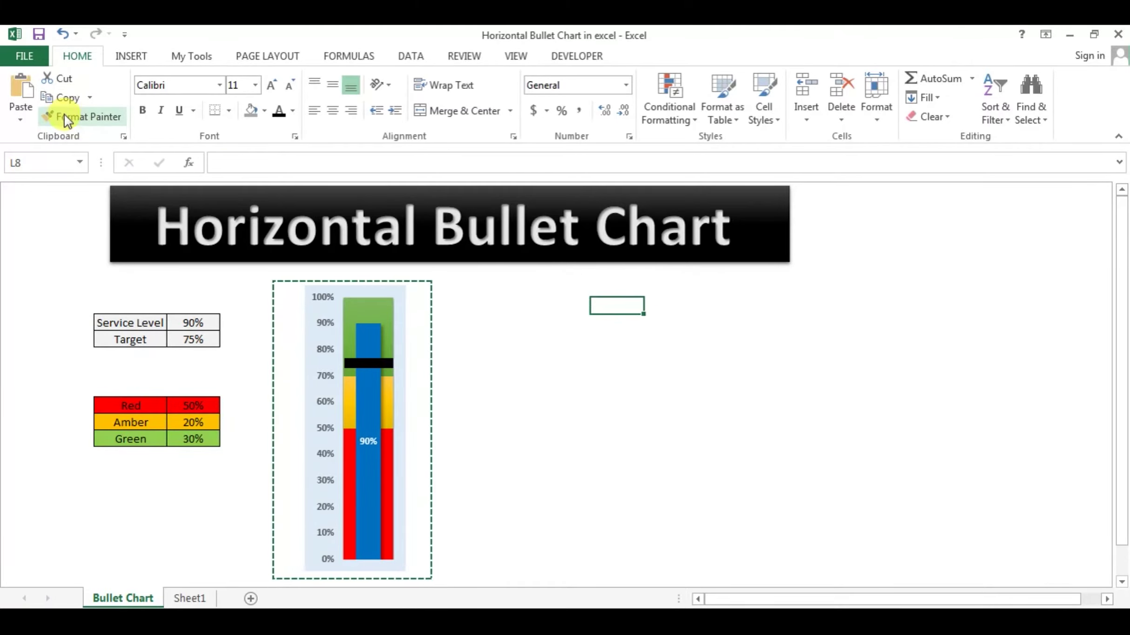
Step: Paste the copied range as a Linked Picture to the right of the chart
click(26, 118)
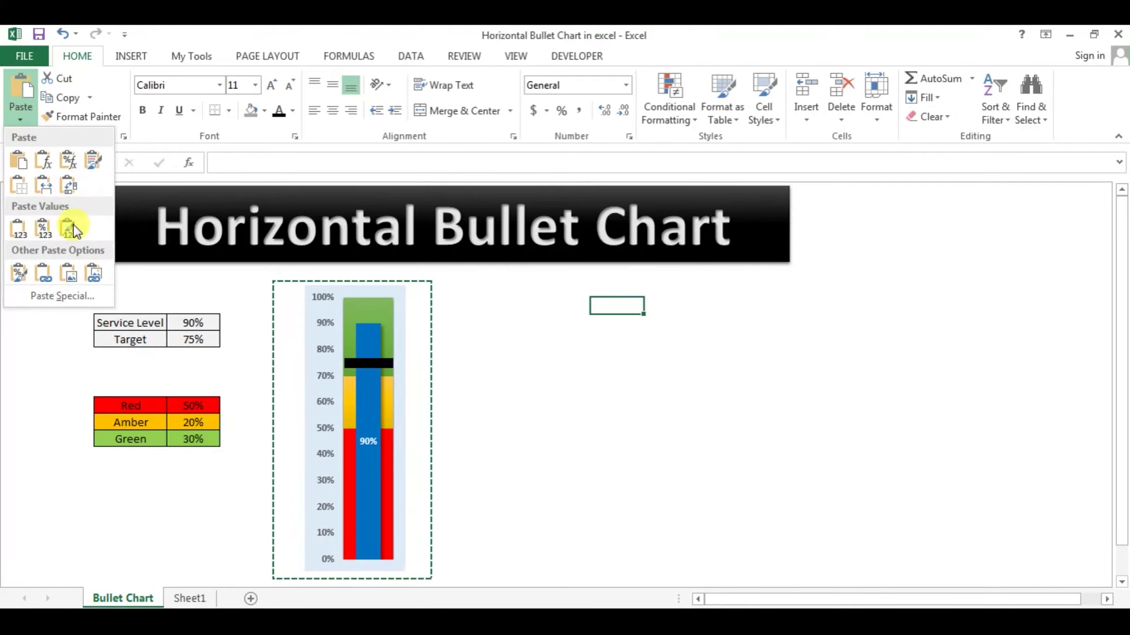
click(95, 277)
double_click(712, 383)
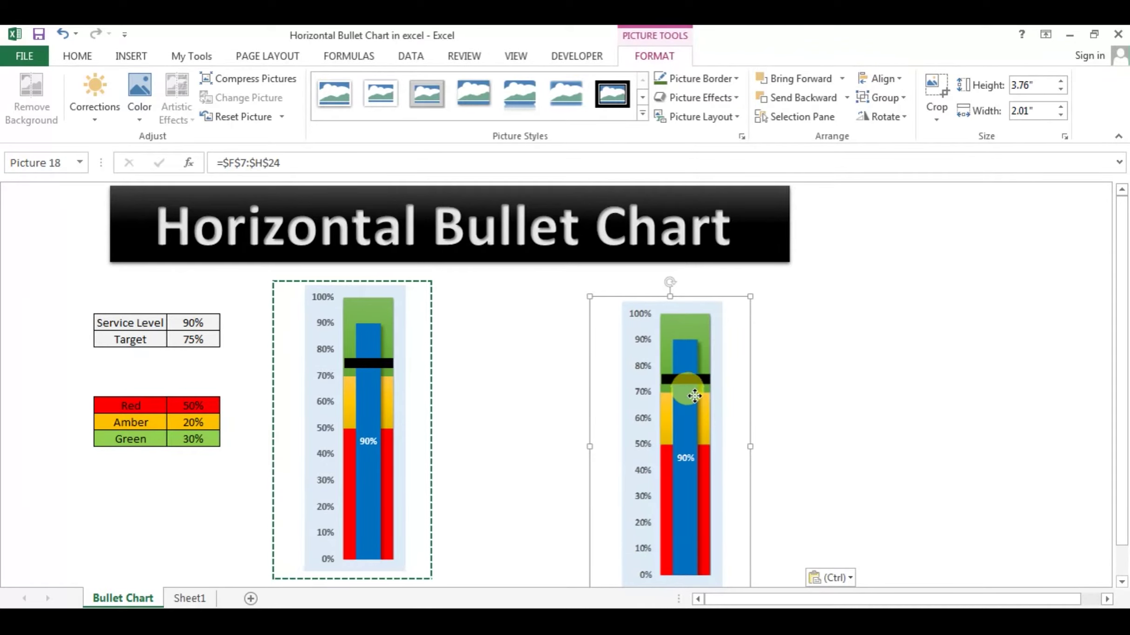
Step: Move the linked picture up slightly and crop its left, right, bottom and top margins
drag(694, 396, 694, 386)
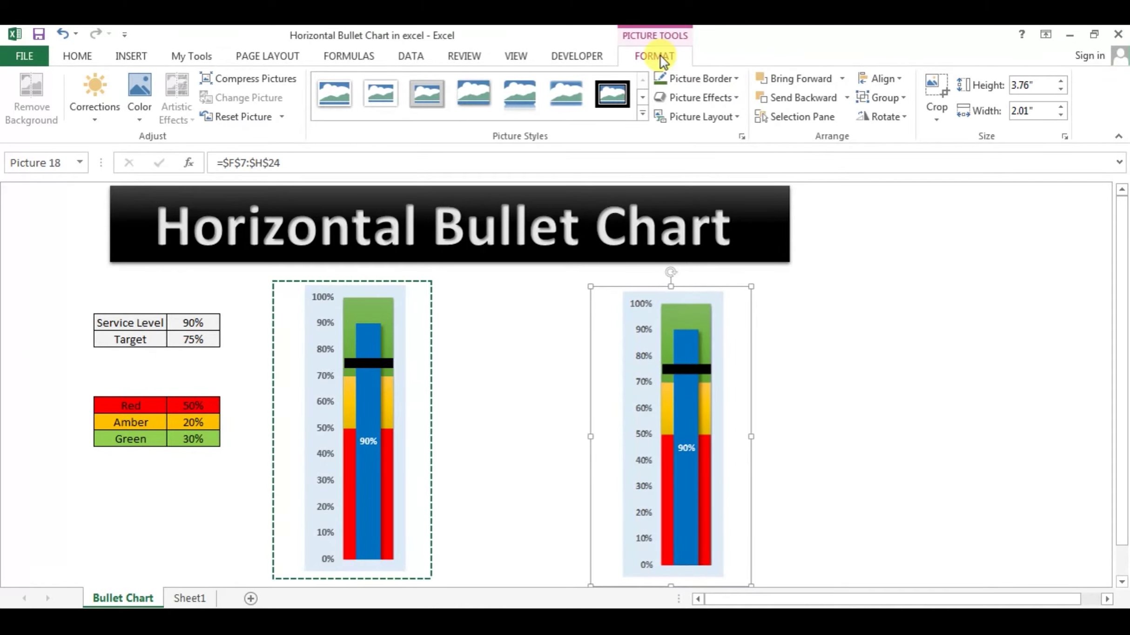
click(938, 91)
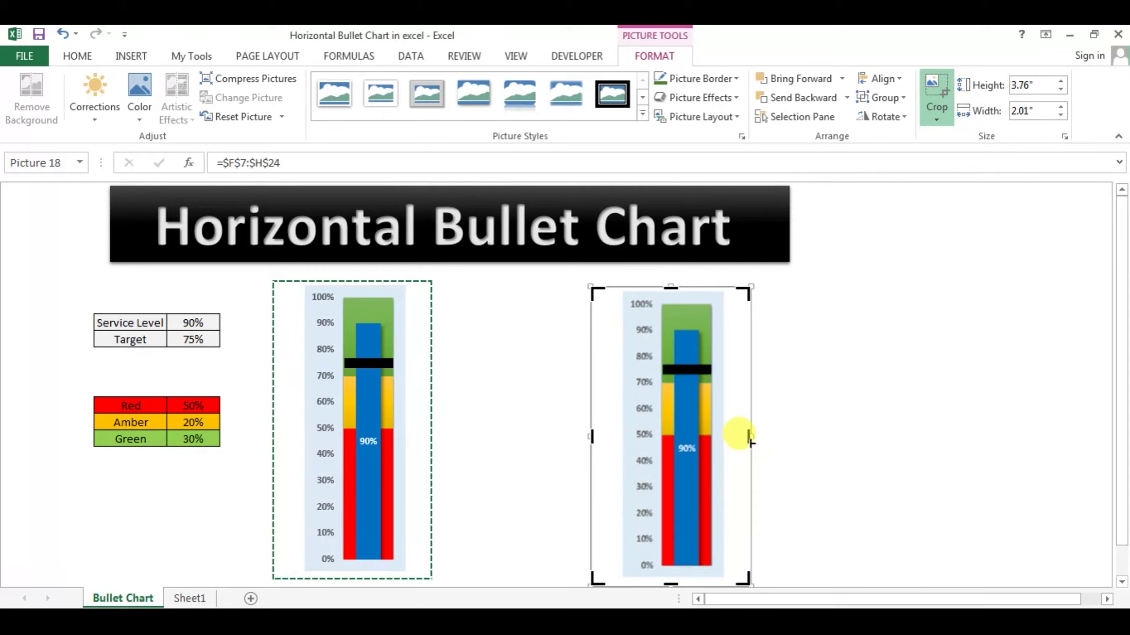
drag(747, 435, 724, 436)
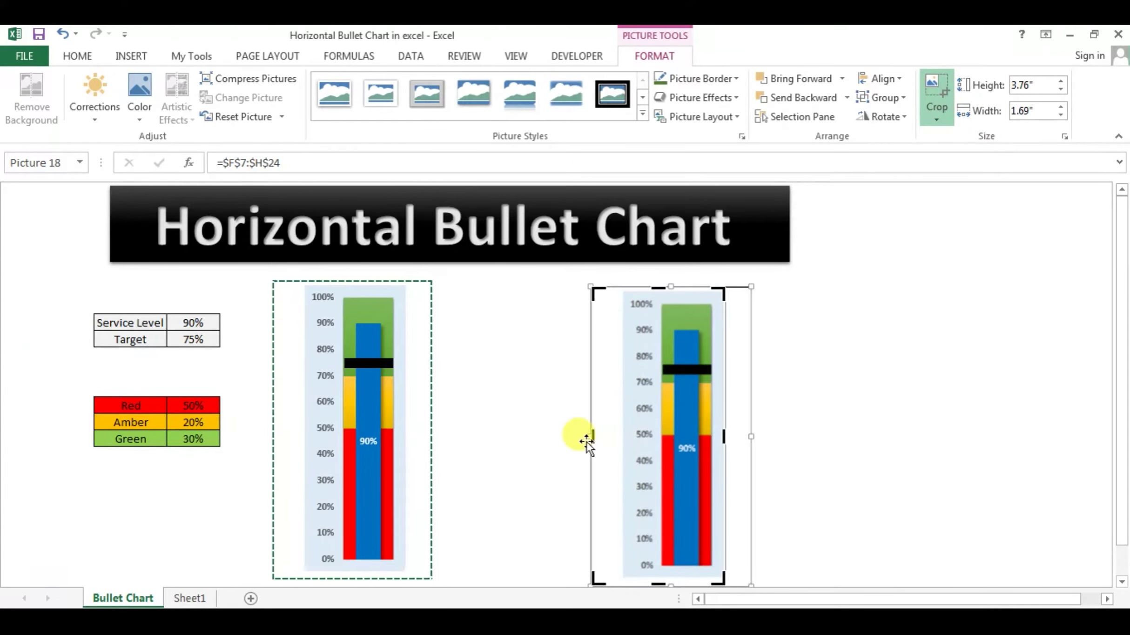
drag(591, 435, 622, 436)
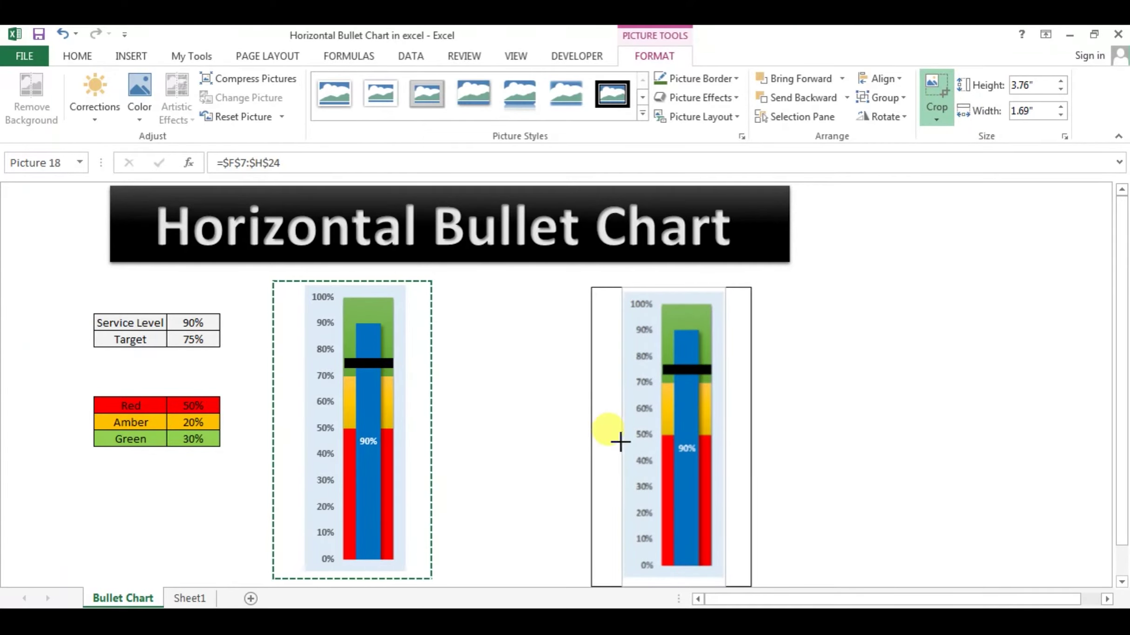
drag(692, 578, 666, 589)
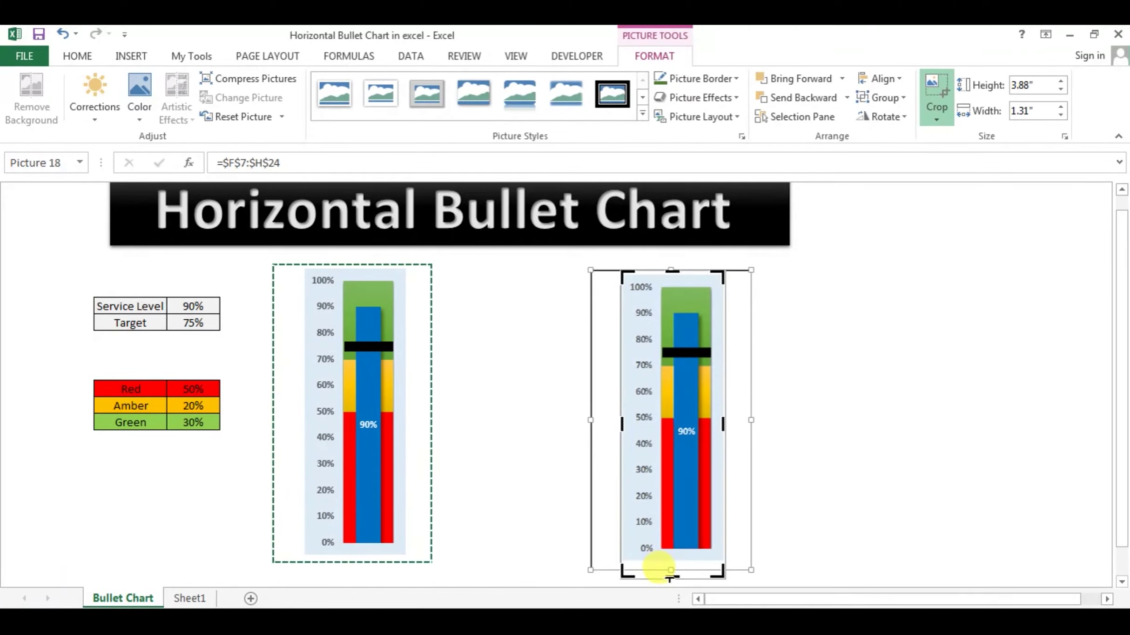
key(ctrl+z)
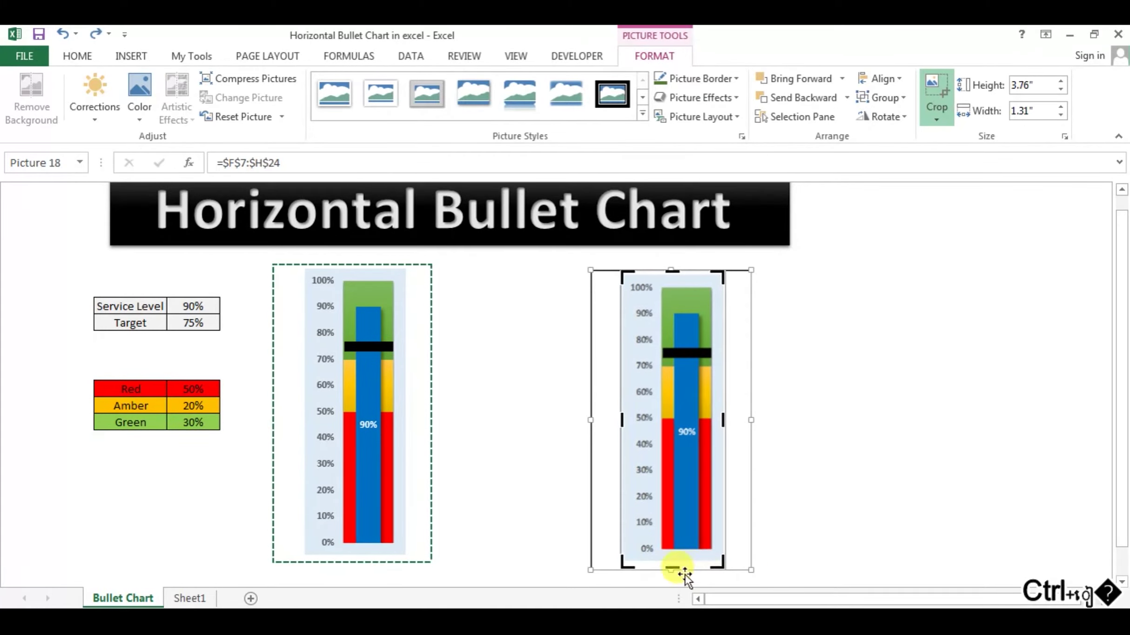
drag(674, 557, 676, 556)
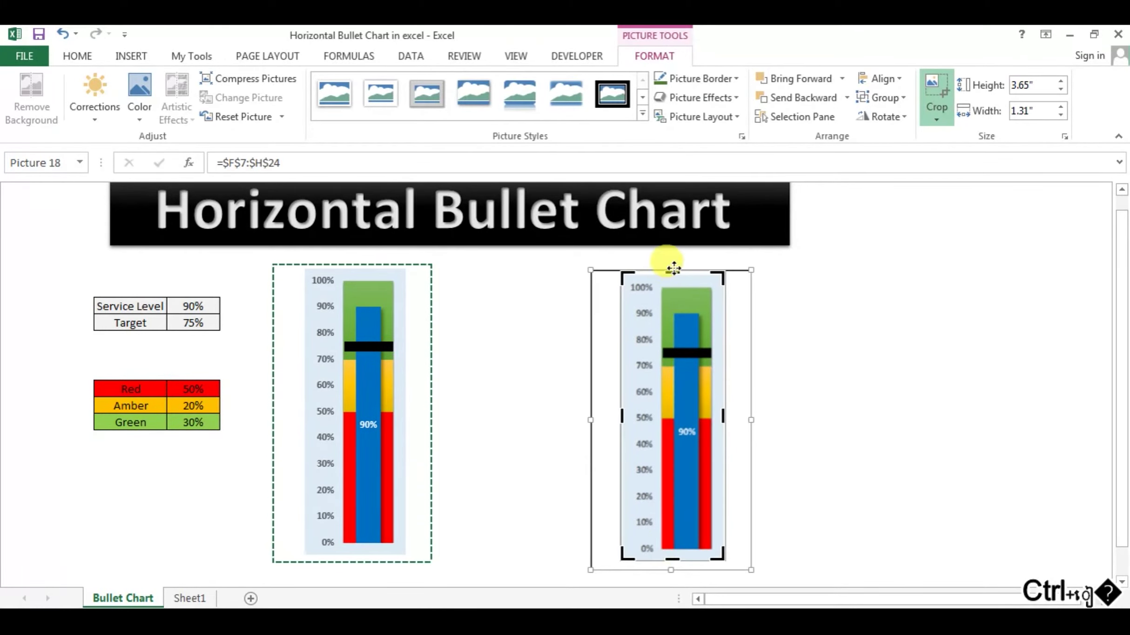
drag(673, 271, 675, 274)
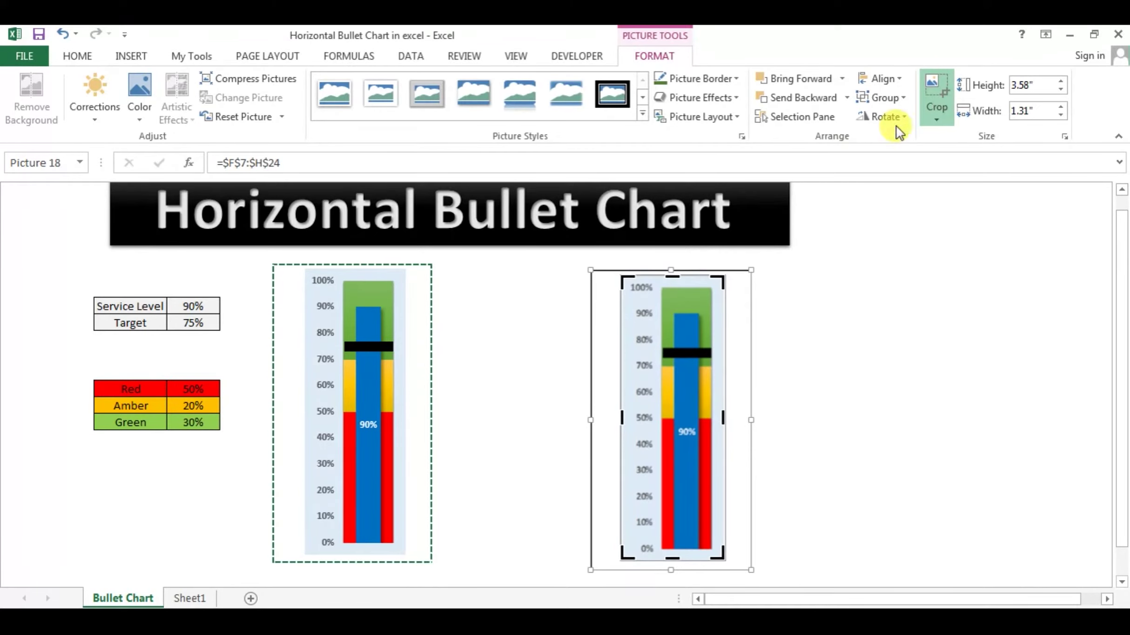
click(937, 88)
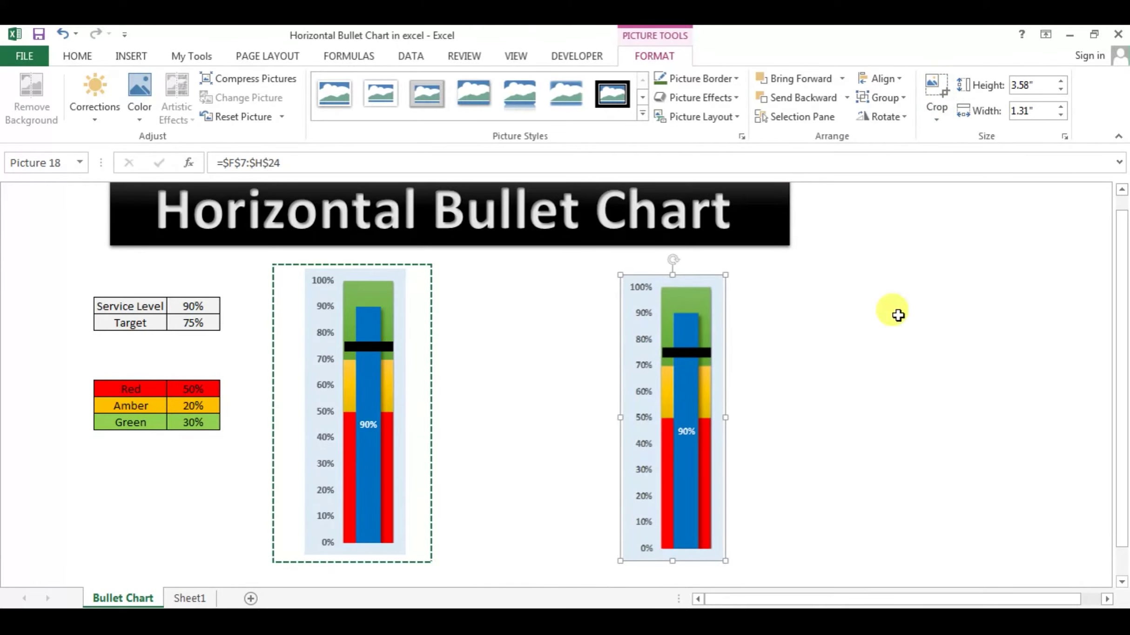
click(904, 116)
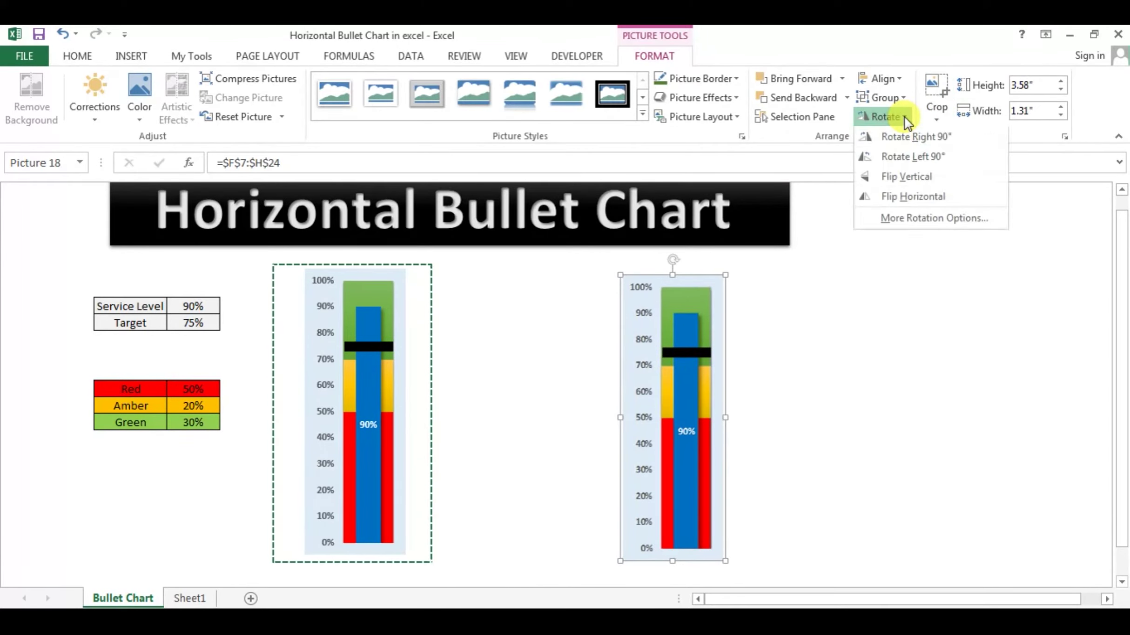
click(932, 136)
click(964, 397)
drag(685, 423, 677, 396)
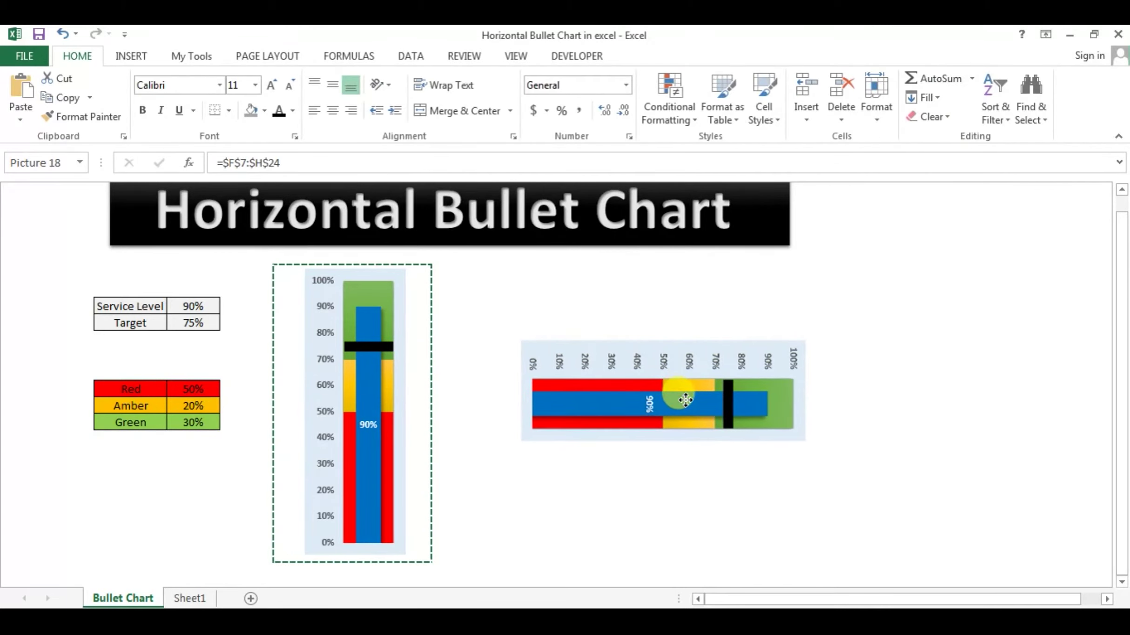
click(926, 388)
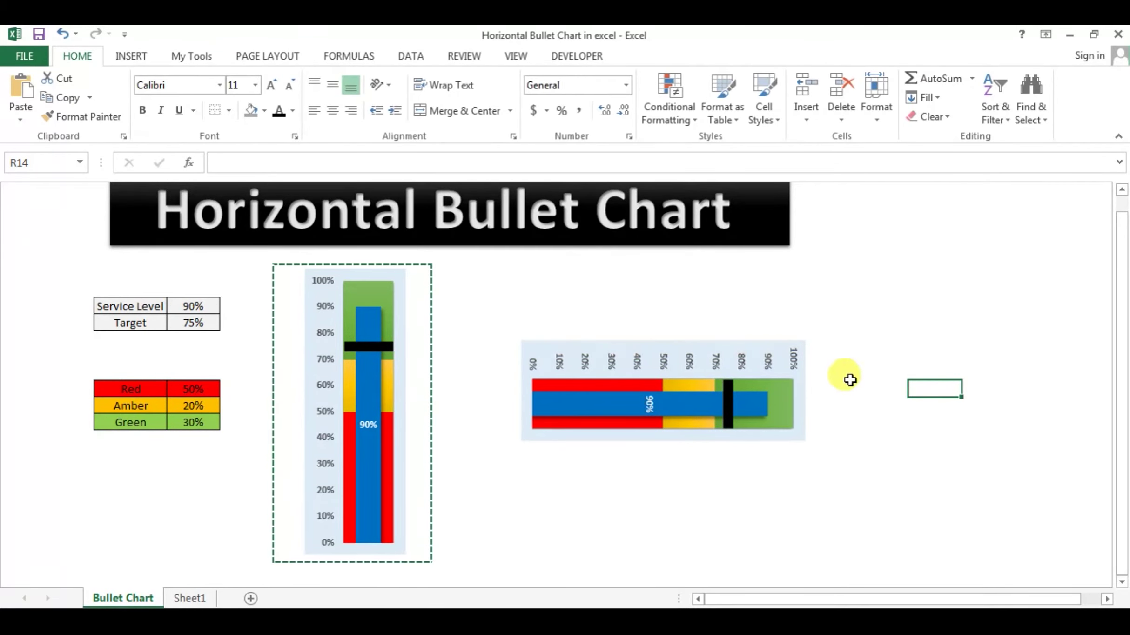
click(918, 358)
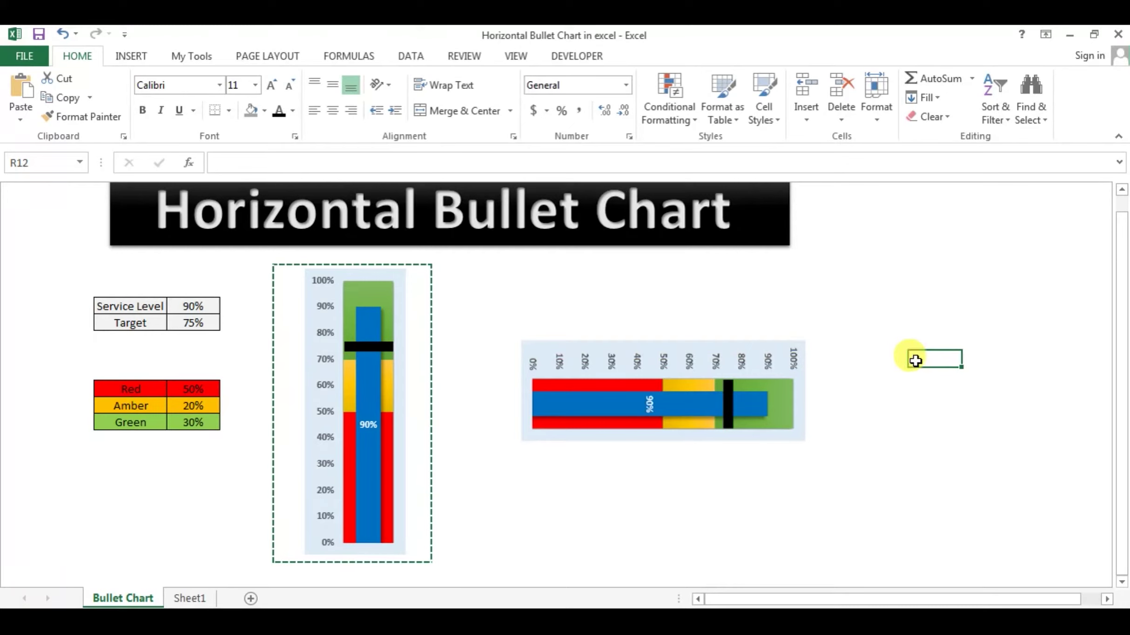
click(733, 385)
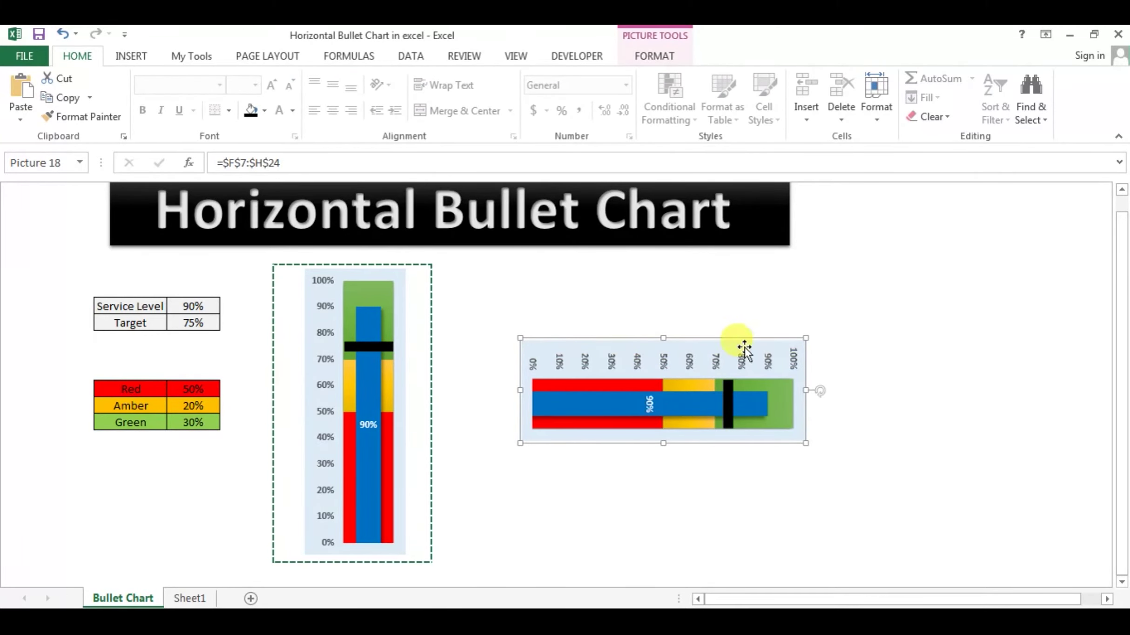
Step: Set the vertical axis labels' text direction to Rotate all text 270°
click(883, 369)
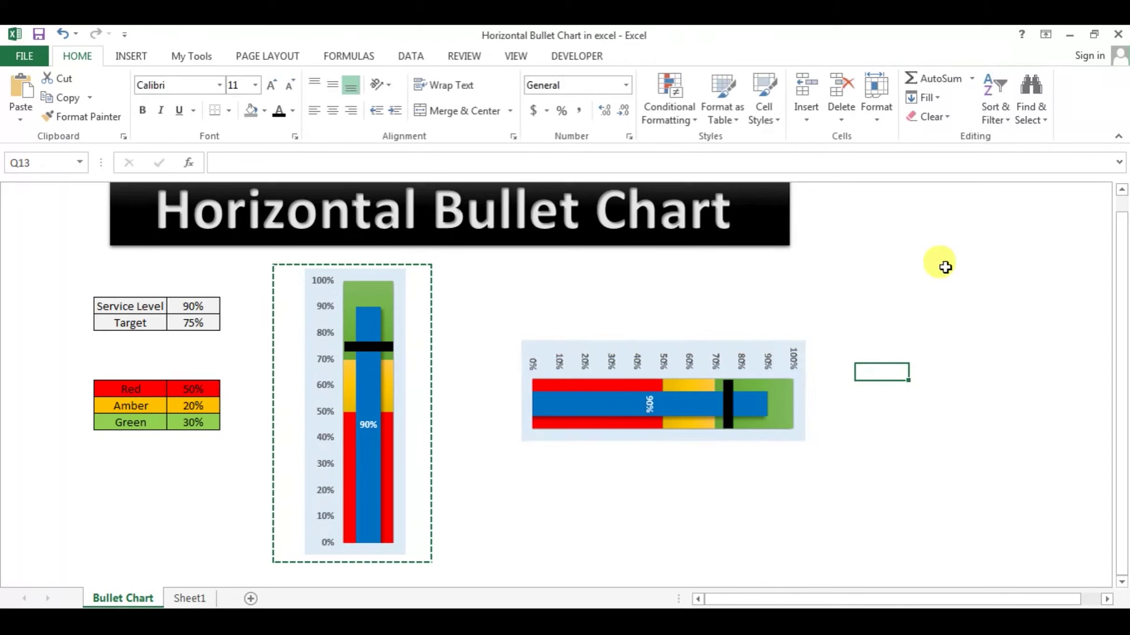
click(325, 407)
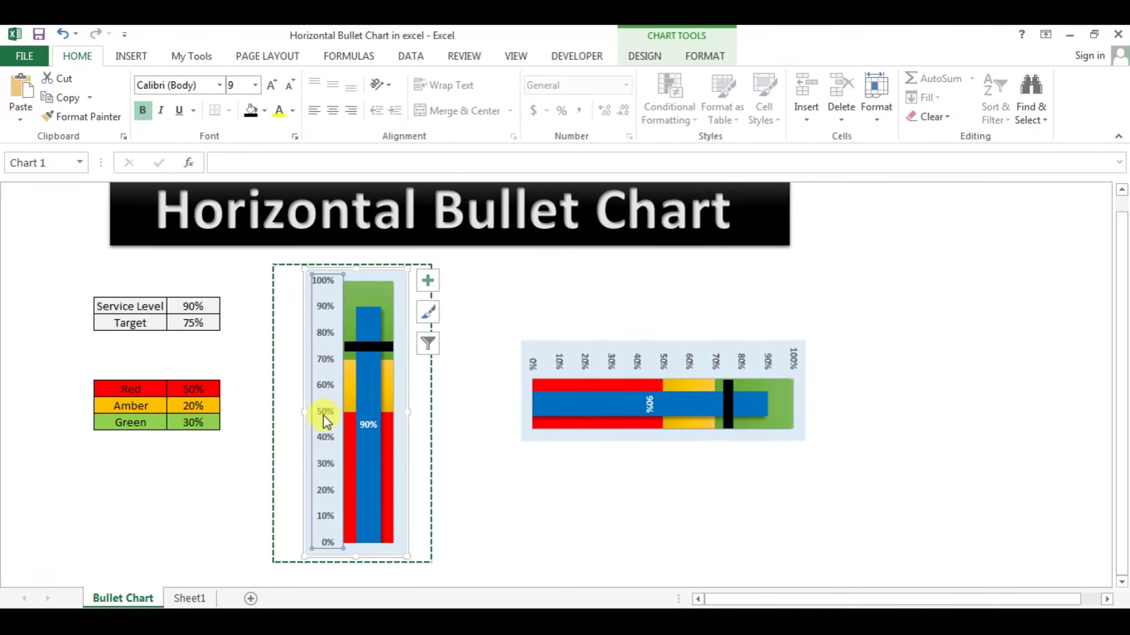
right_click(327, 413)
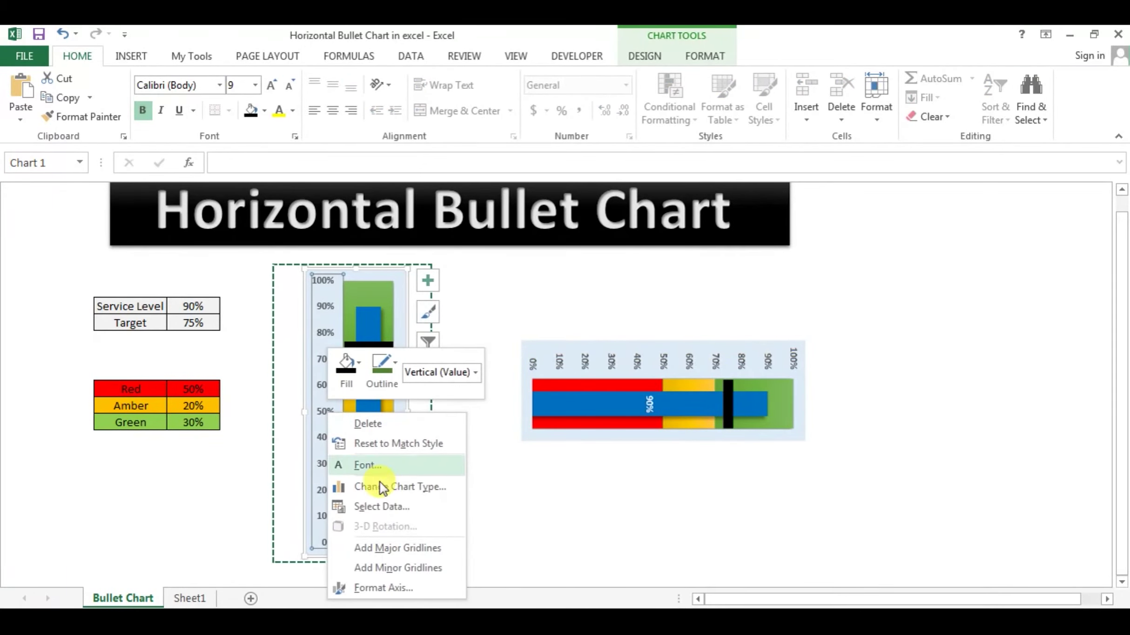
click(386, 584)
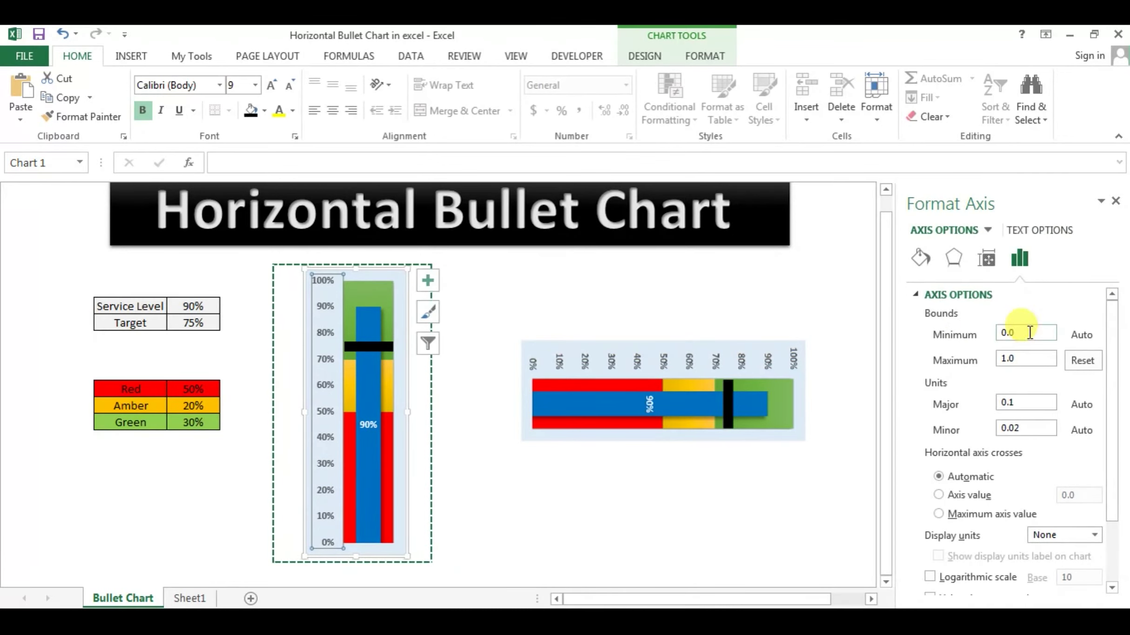
click(987, 261)
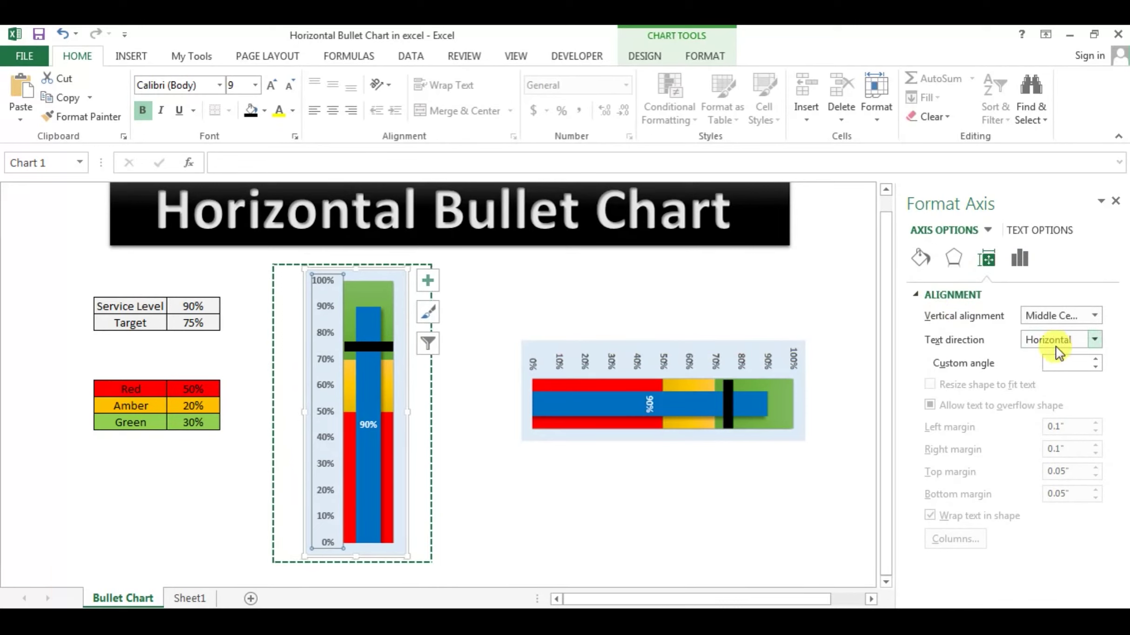
click(1093, 338)
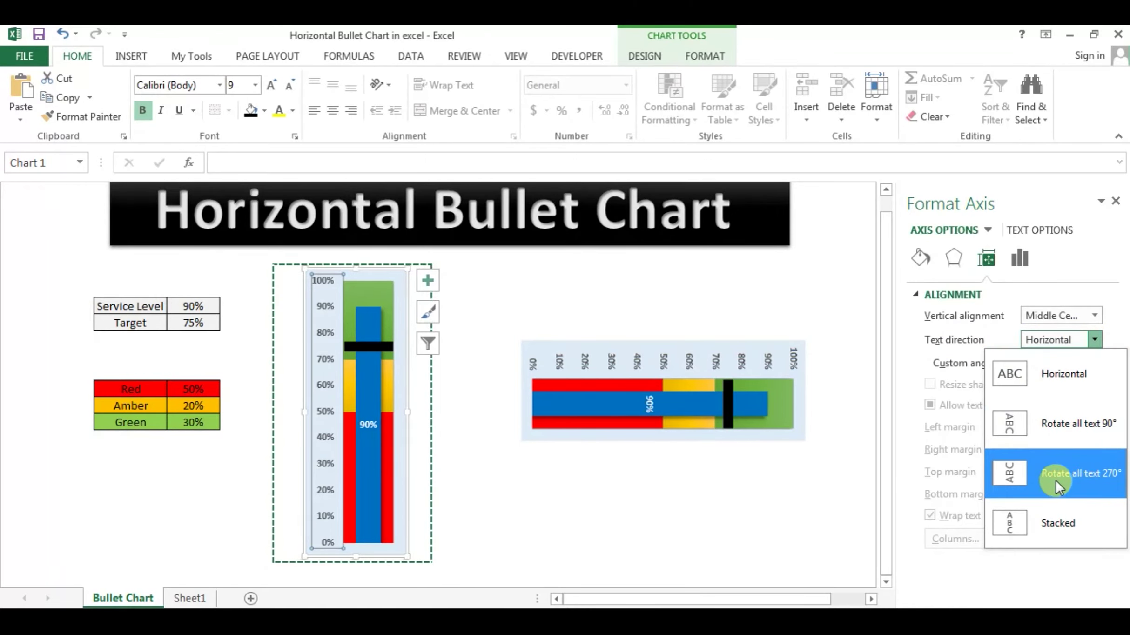
click(1104, 480)
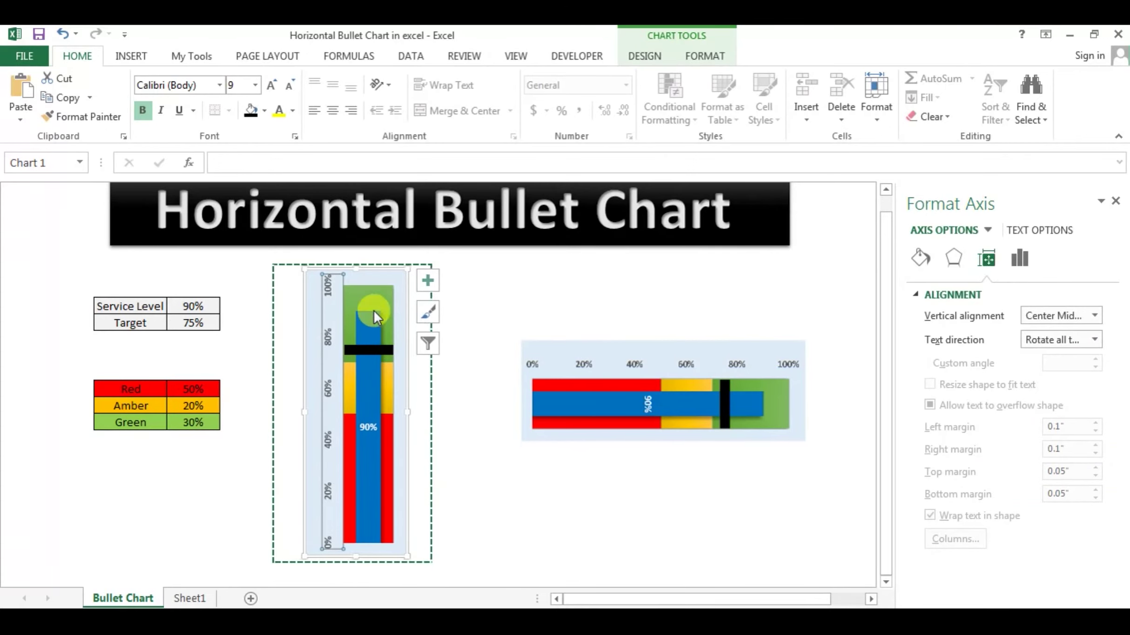
Step: Rotate the 90% data label's text by 270° as well
click(369, 427)
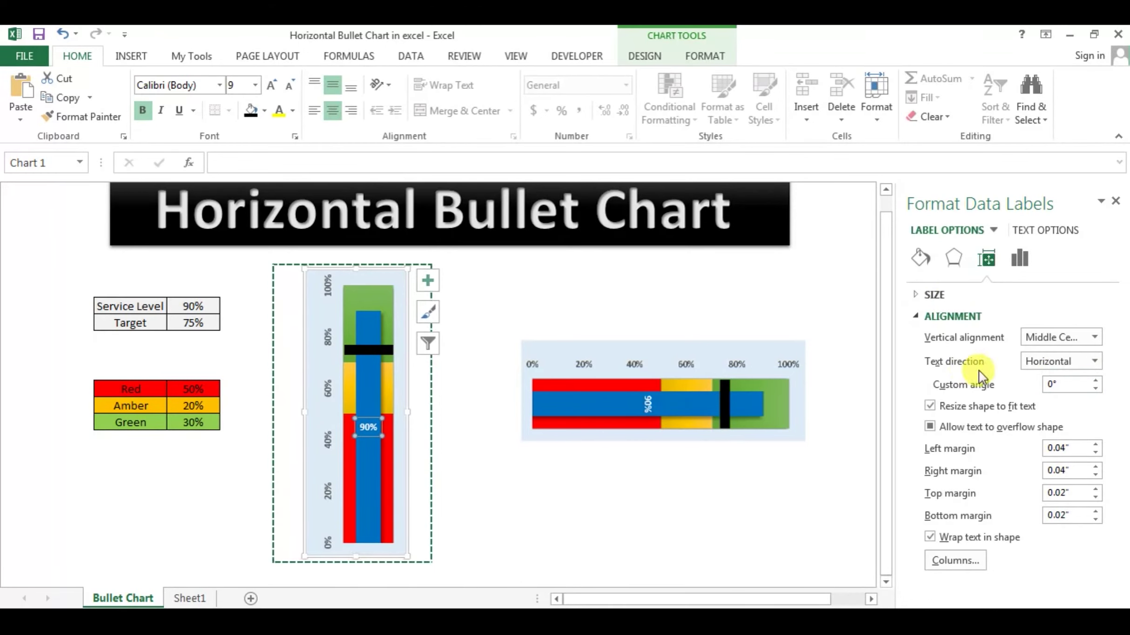
click(1094, 360)
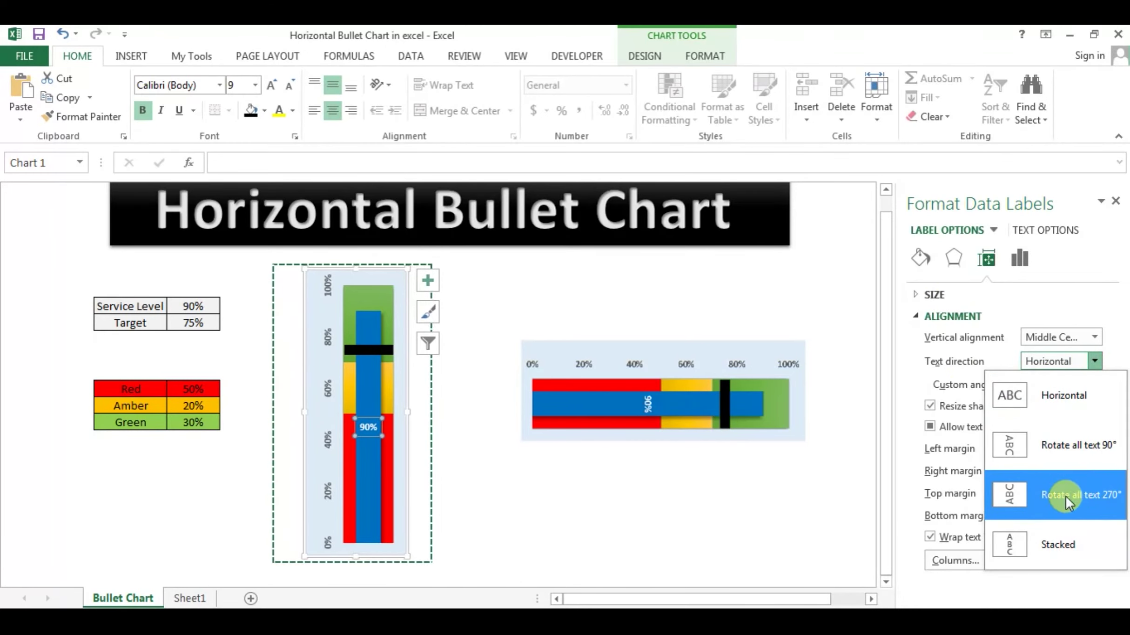
click(1104, 495)
click(866, 483)
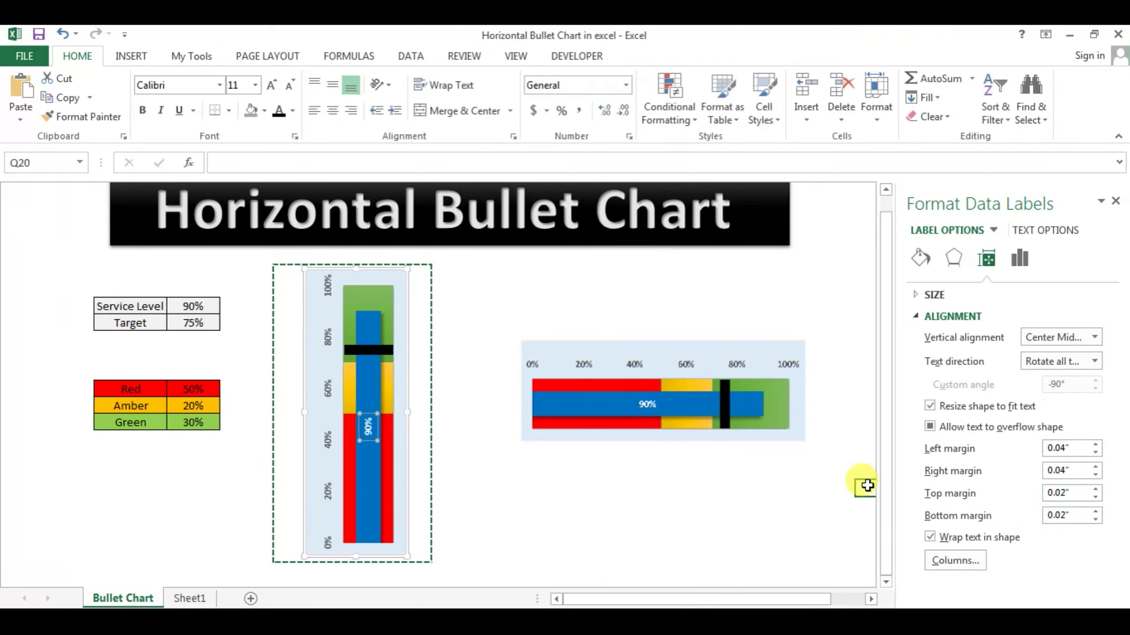
click(801, 380)
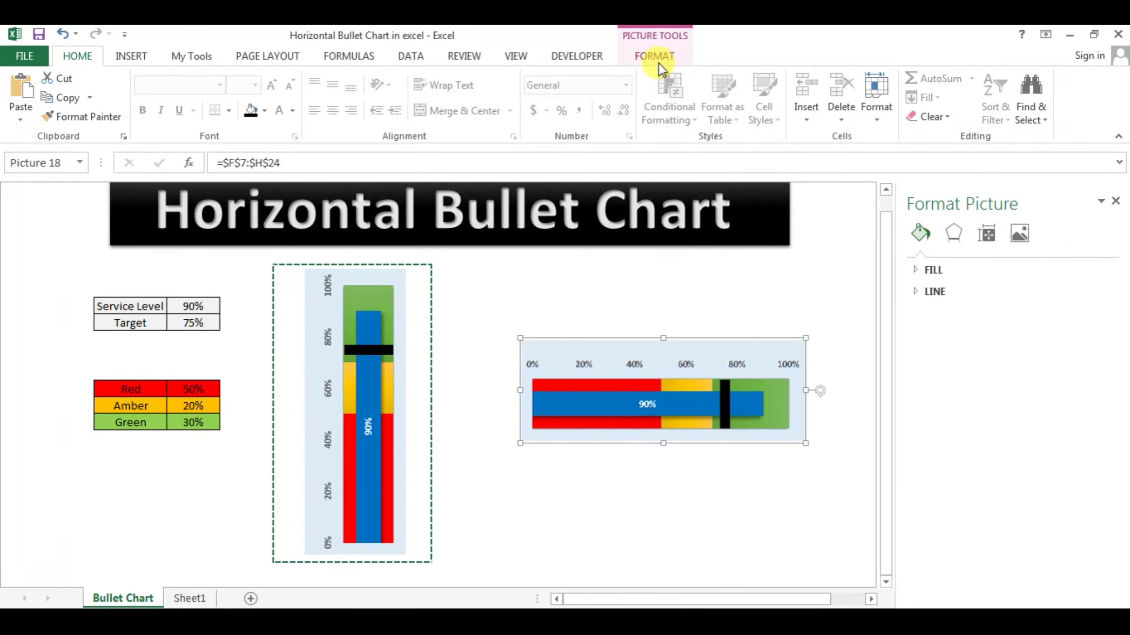
Step: Apply an Outer shadow from Picture Effects to the horizontal bullet picture and close the Format pane
click(656, 58)
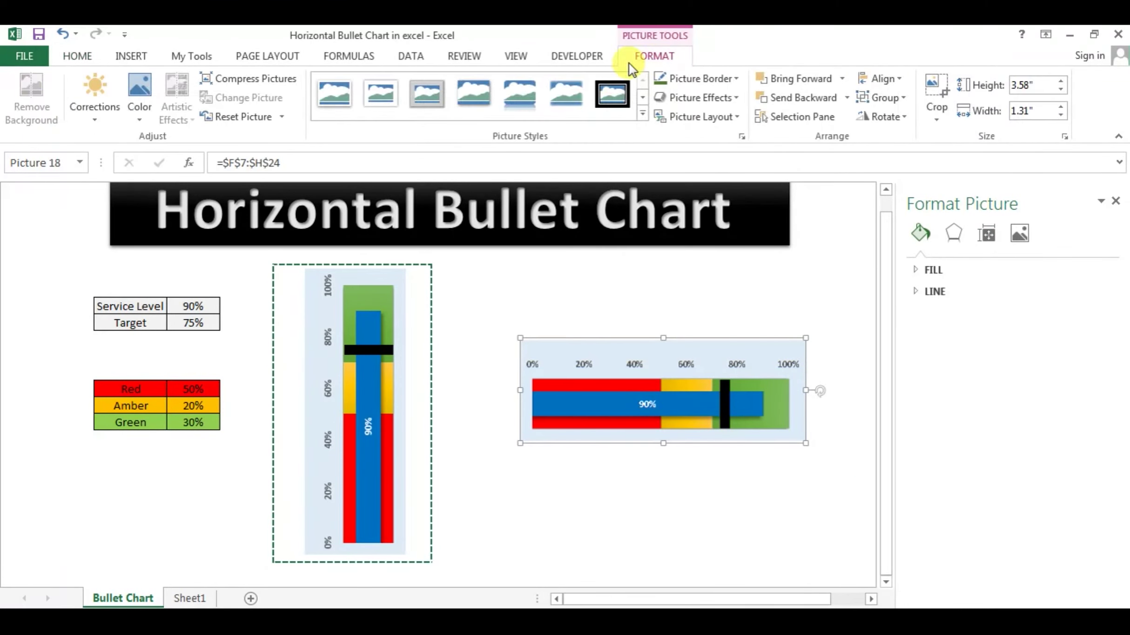
click(739, 98)
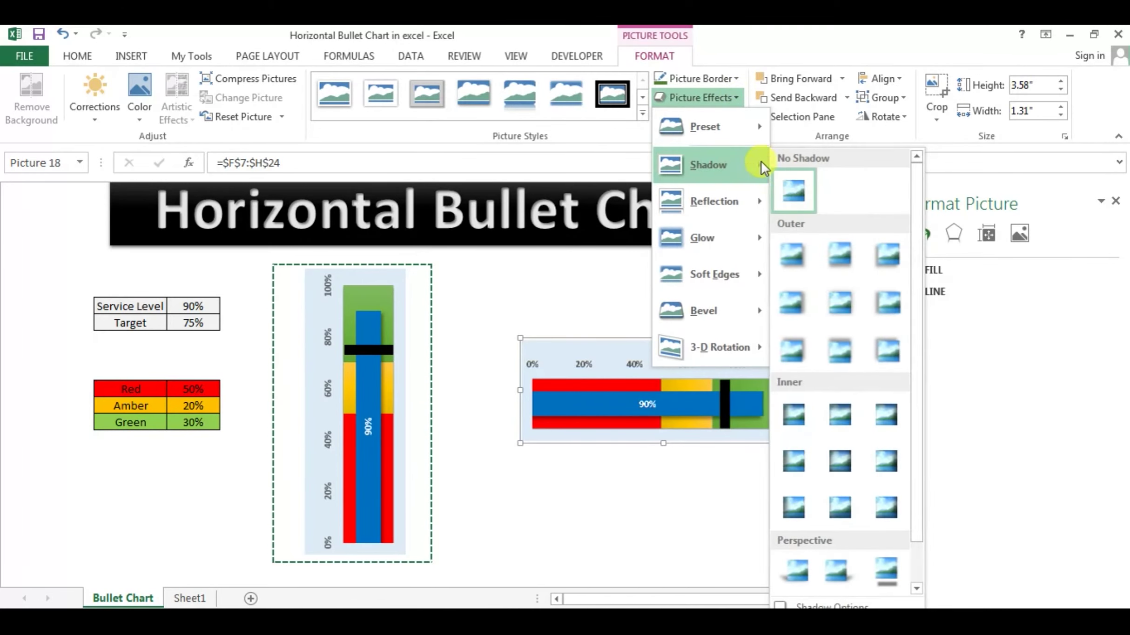
click(800, 253)
click(777, 314)
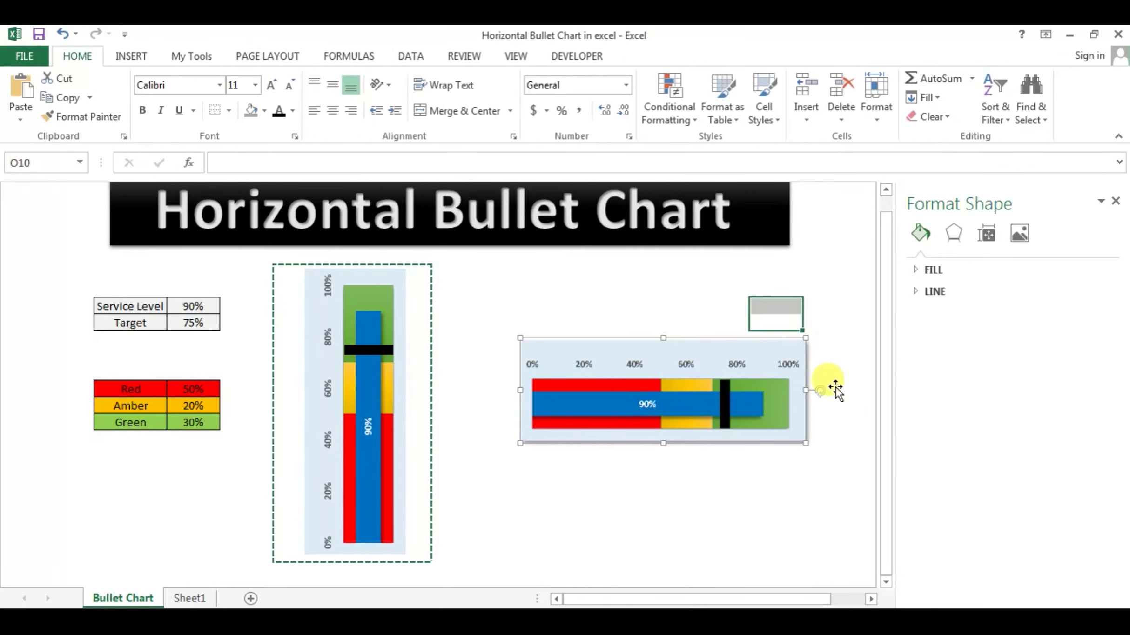
click(830, 323)
click(1115, 201)
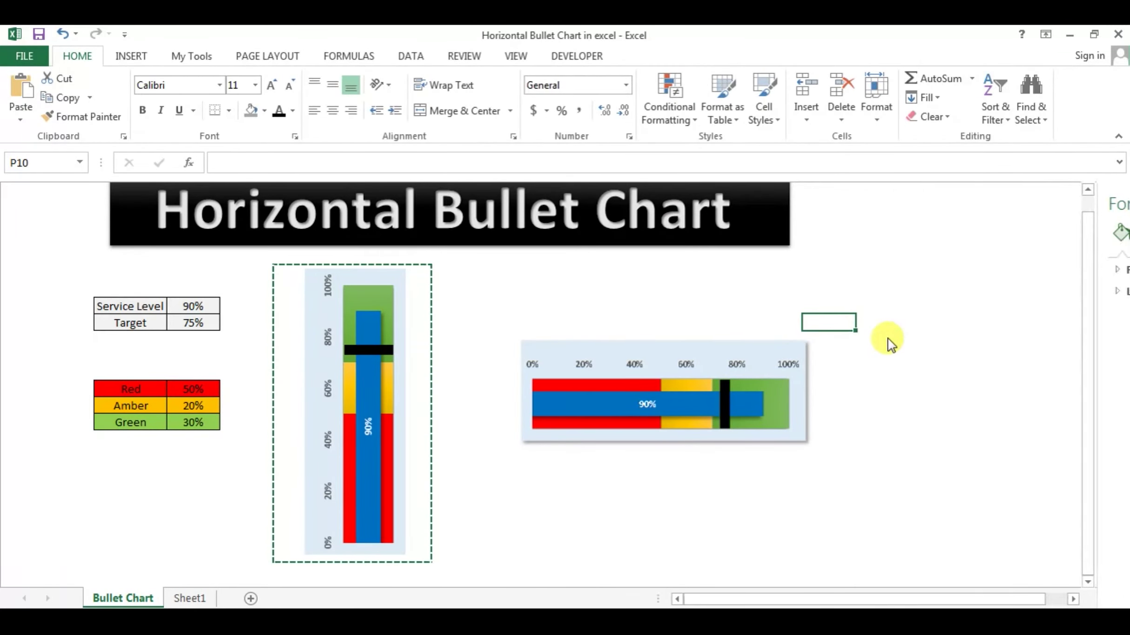
click(917, 424)
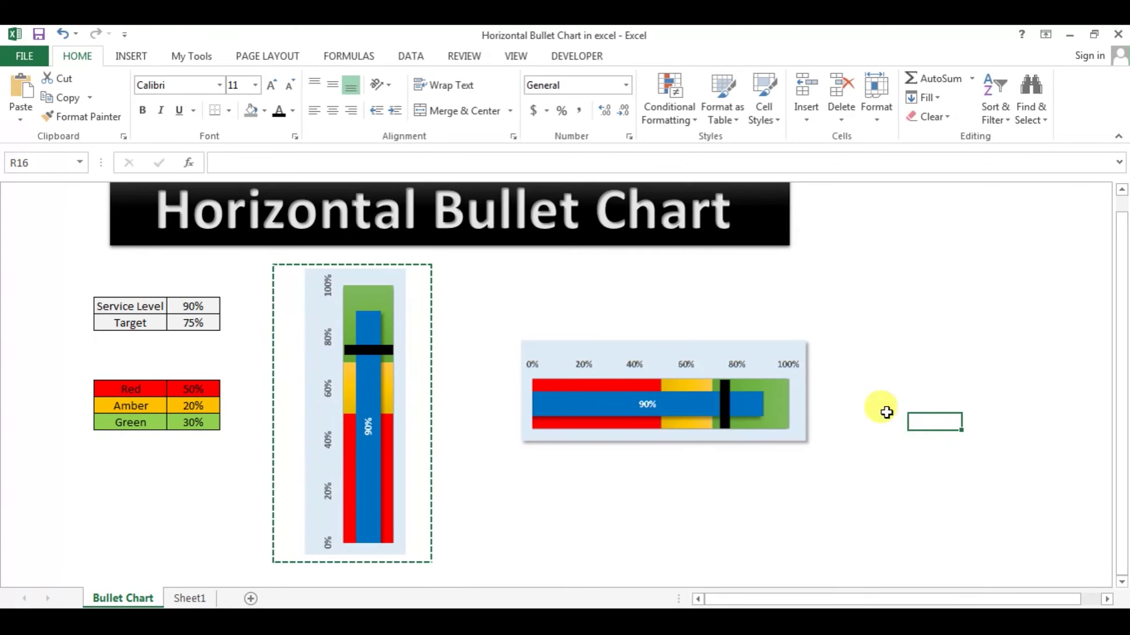
Step: Change the Service Level in D9 to 50%, then to 25%
click(193, 305)
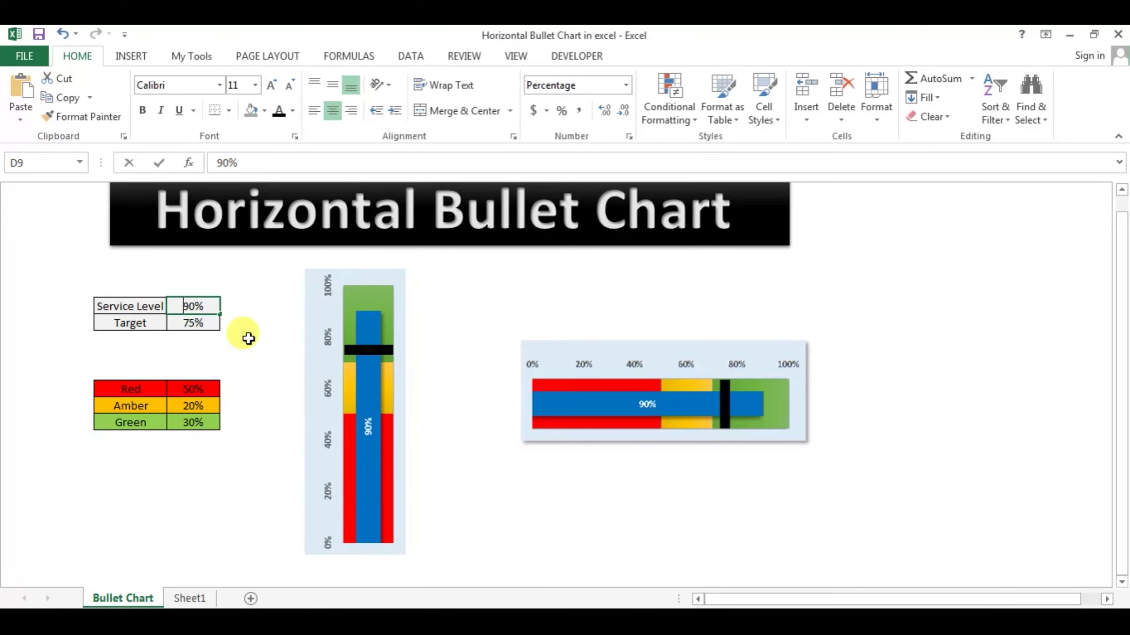
text(50)
key(Return)
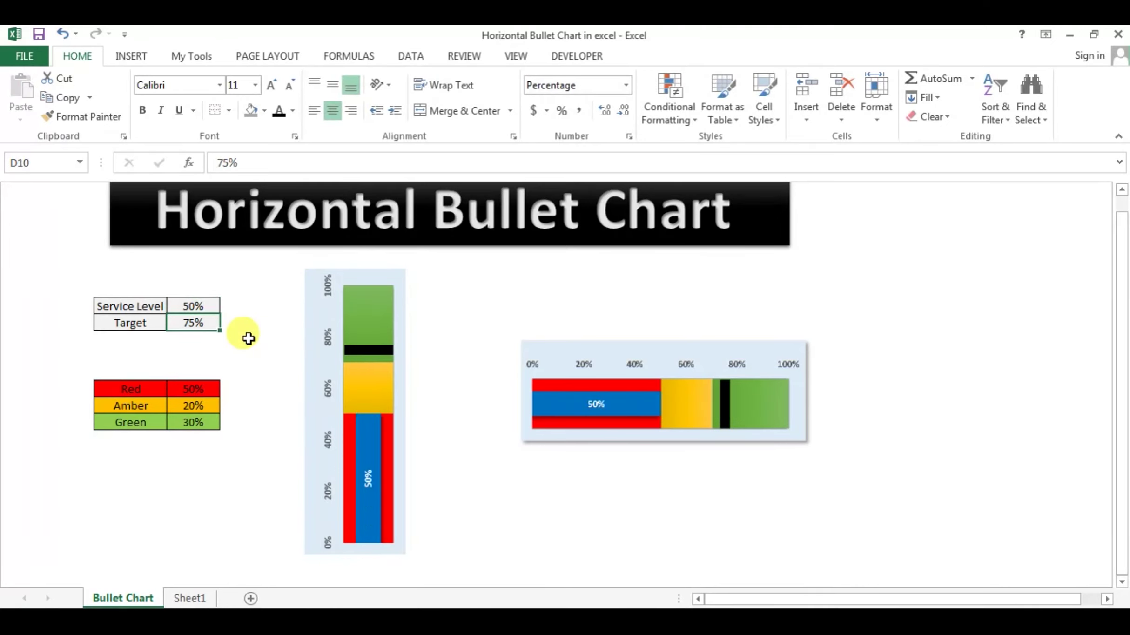
click(197, 307)
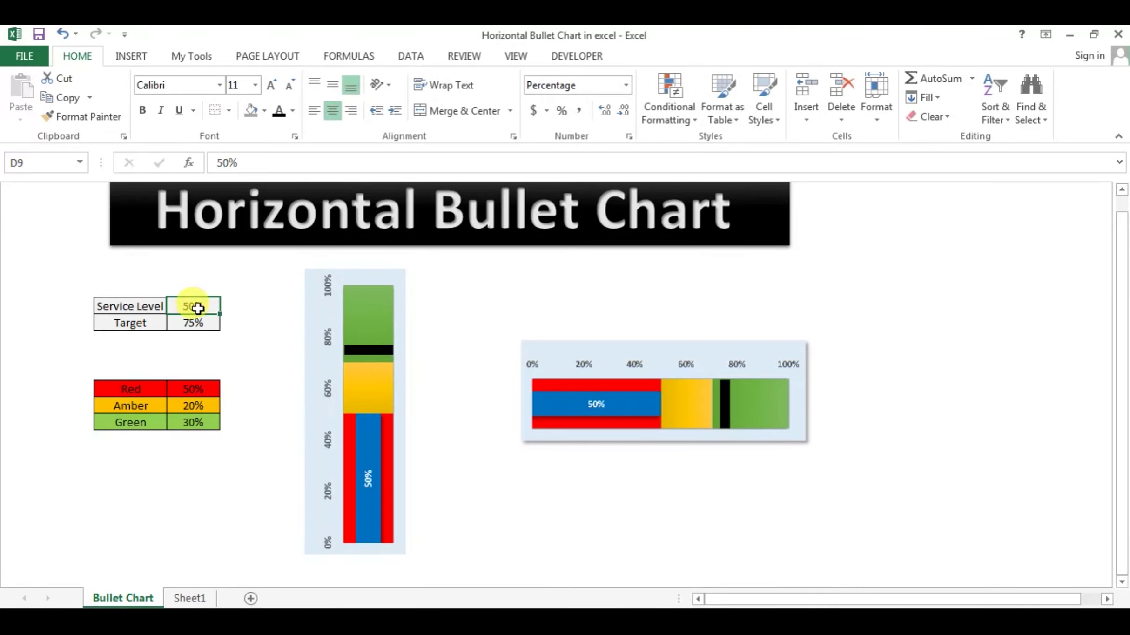
text(25)
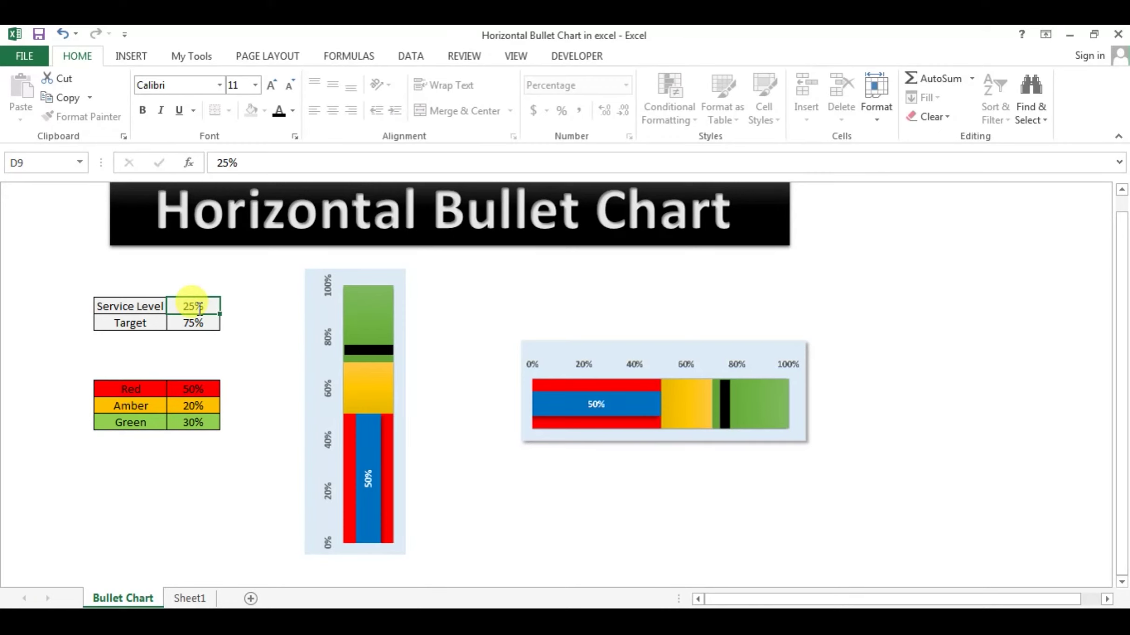
key(Return)
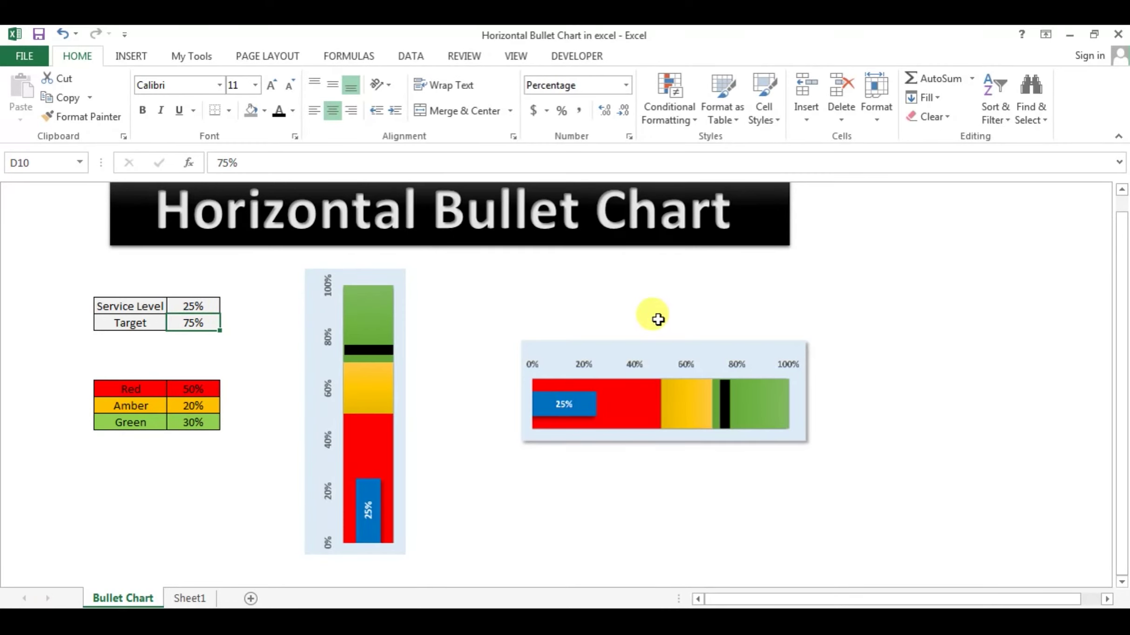